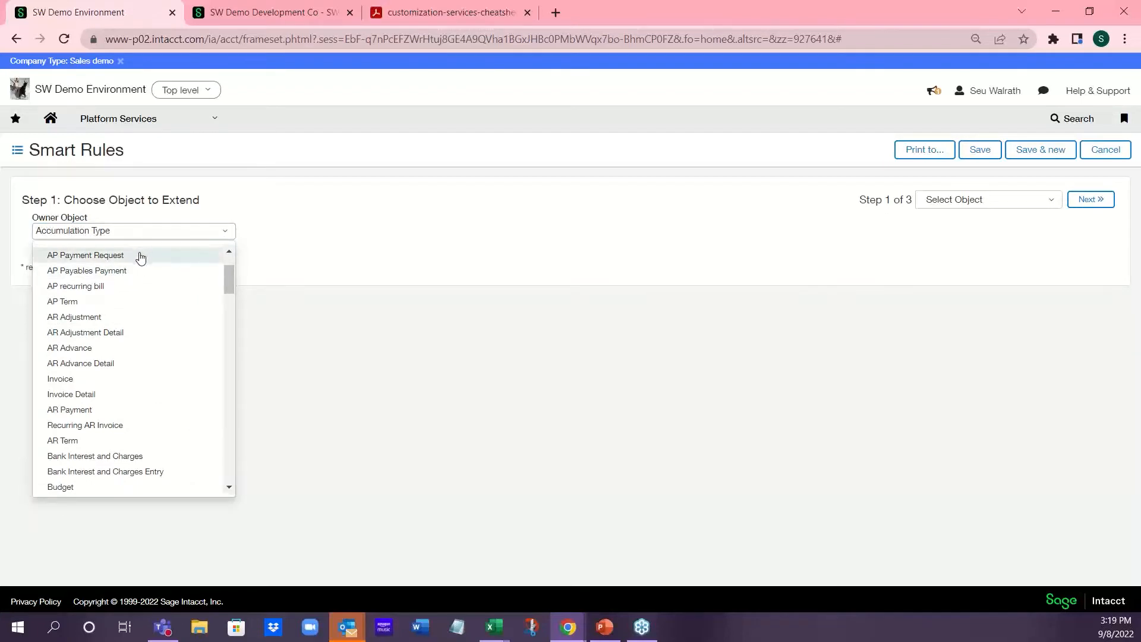
- Look through the owner objects available for a new Smart Rule and proceed to the rule properties with Accumulation Type
{"action": "scroll", "coordinate": [141, 255], "scroll_direction": "up", "scroll_amount": 1}
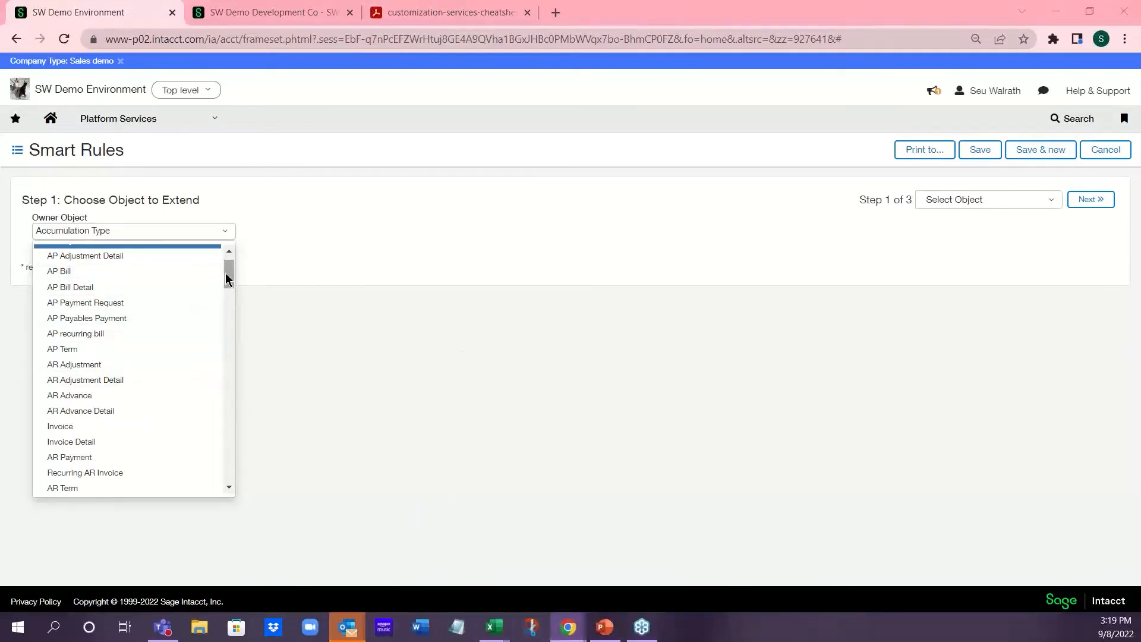
{"action": "scroll", "coordinate": [226, 273], "scroll_direction": "down", "scroll_amount": 2}
{"action": "scroll", "coordinate": [191, 298], "scroll_direction": "up", "scroll_amount": 3}
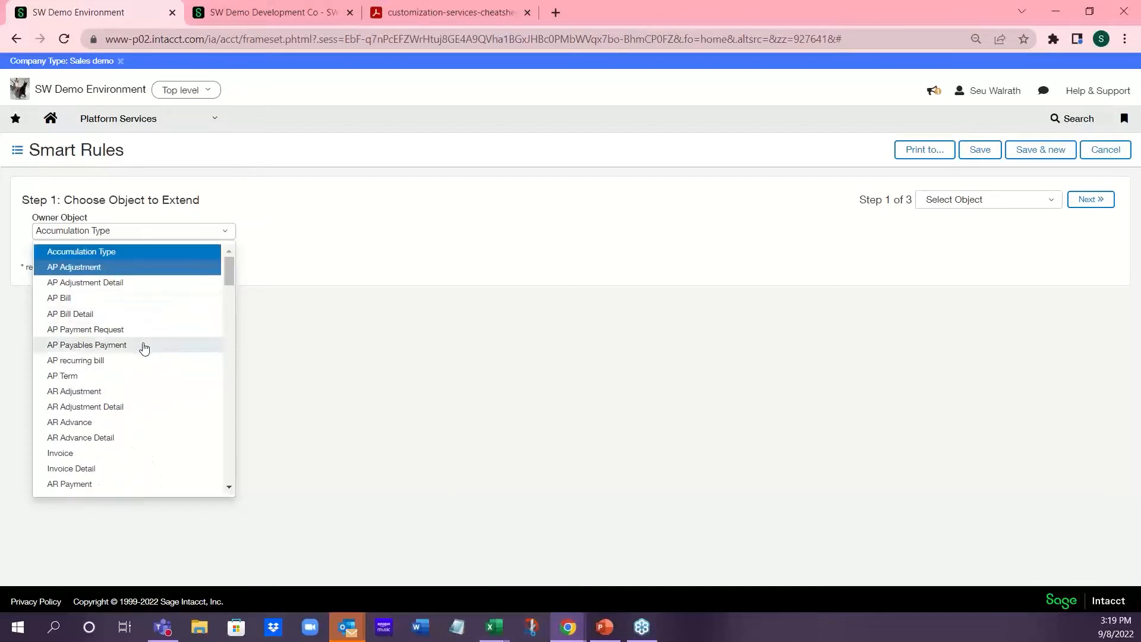
{"action": "left_click", "coordinate": [351, 298]}
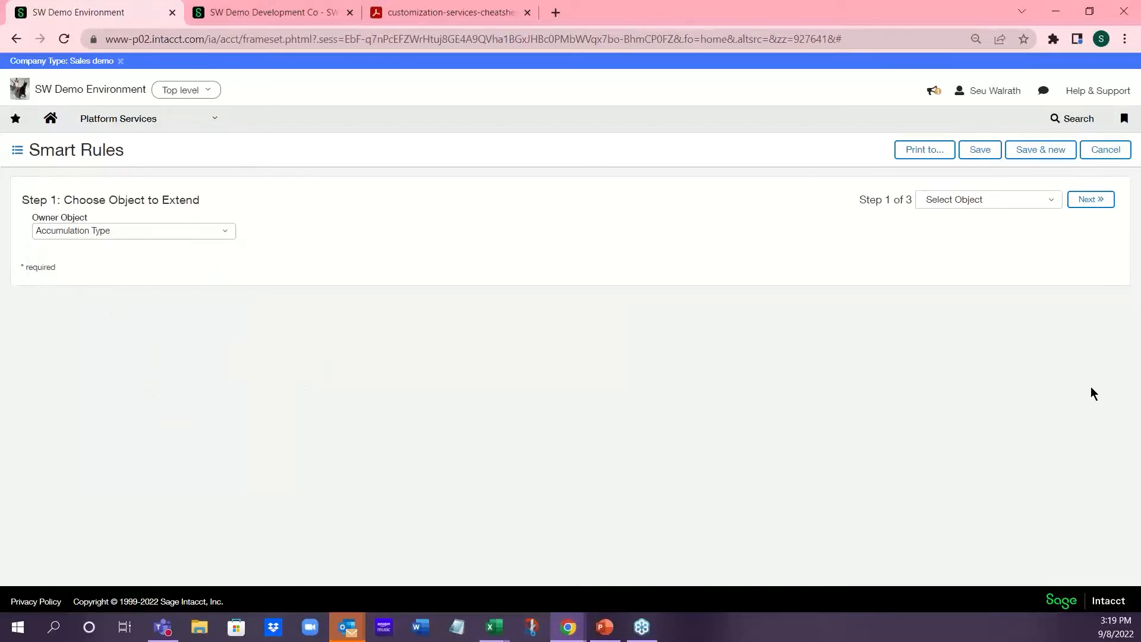
{"action": "left_click", "coordinate": [1095, 200]}
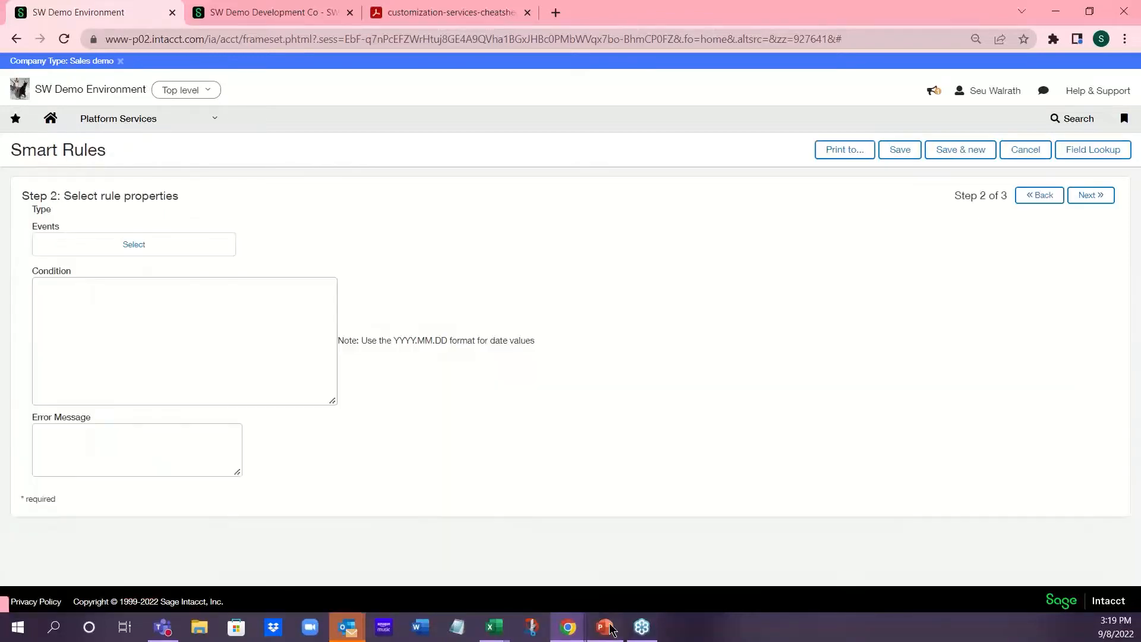
- Switch to PowerPoint and review the Smart Rules slides on choosing the object and selecting the rule properties
{"action": "left_click", "coordinate": [596, 630]}
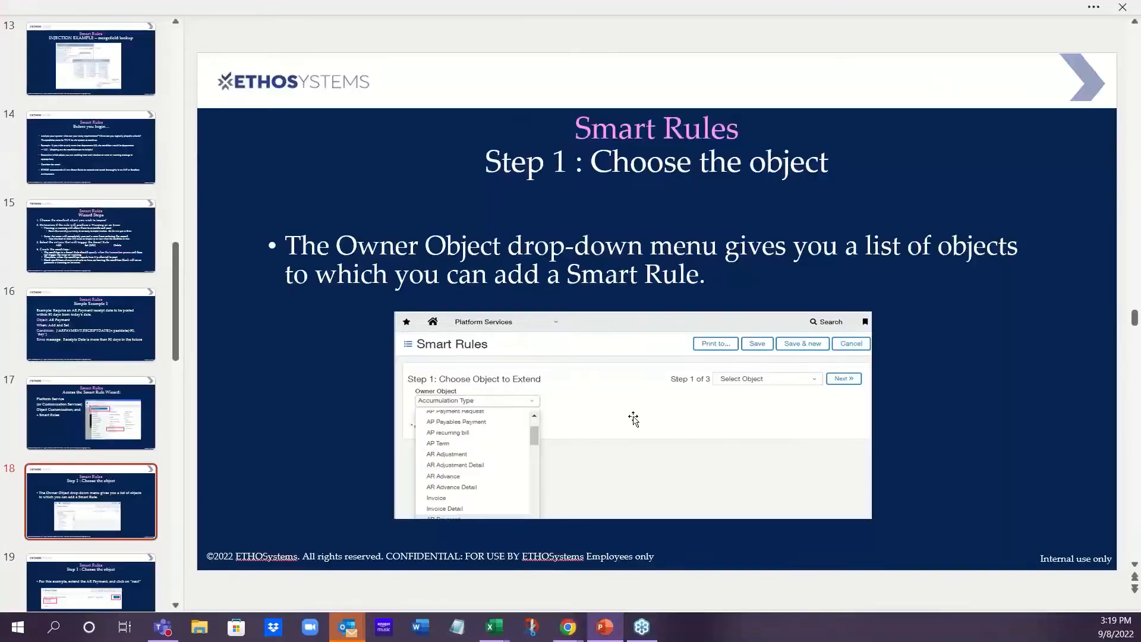
{"action": "scroll", "coordinate": [636, 419], "scroll_direction": "down", "scroll_amount": 1}
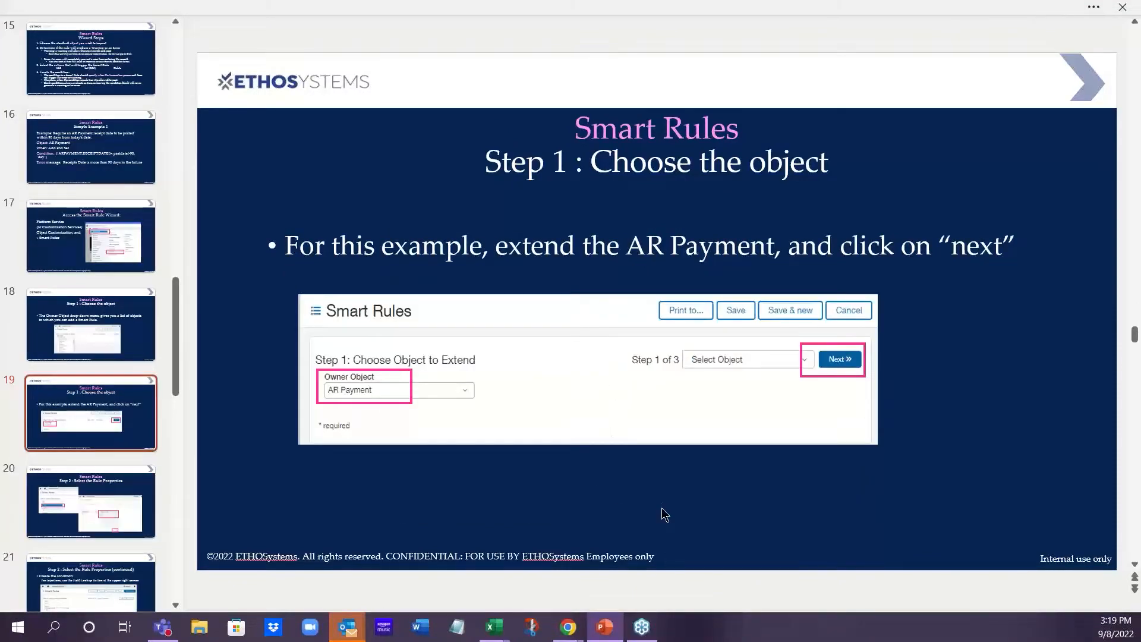
{"action": "scroll", "coordinate": [717, 421], "scroll_direction": "down", "scroll_amount": 1}
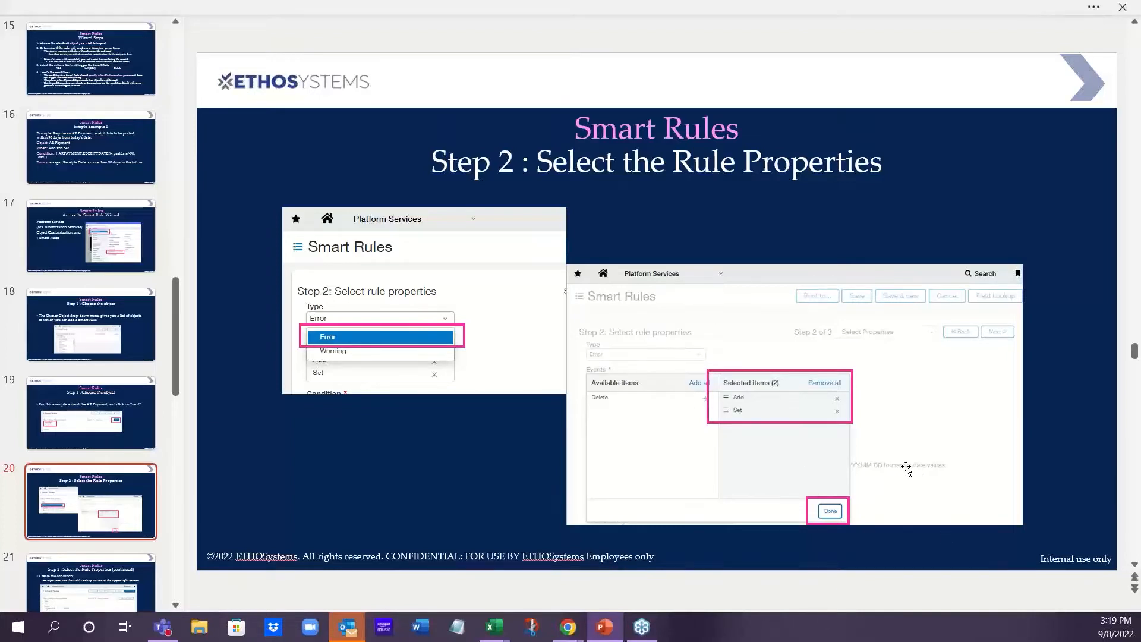
{"action": "key", "text": "Down"}
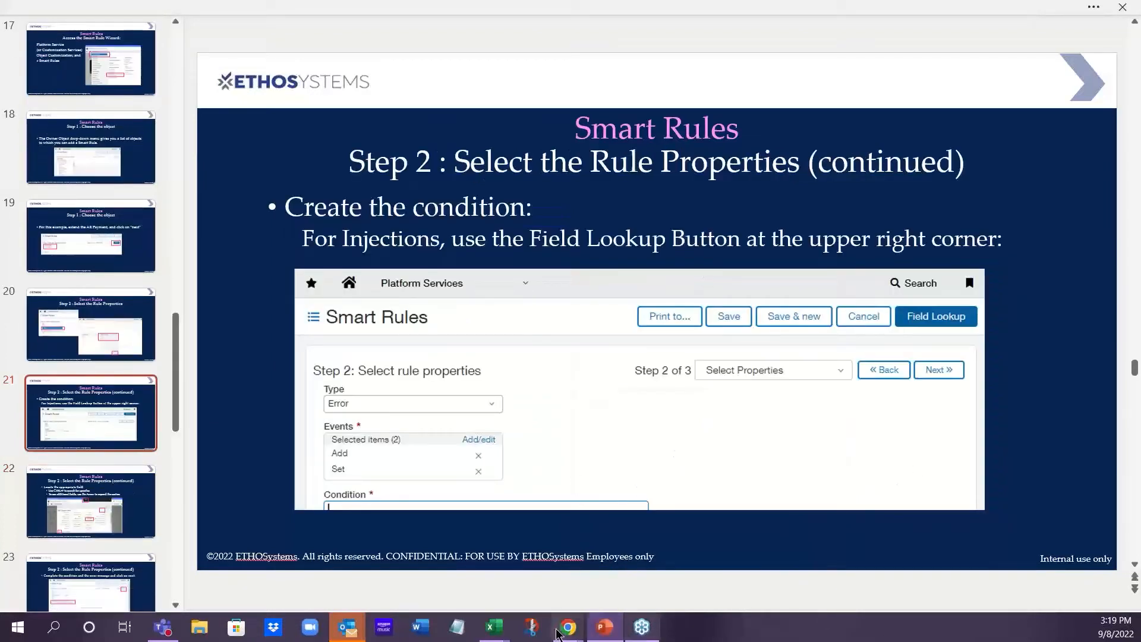
- Switch back to Chrome, open the Smart Rules list and view the ARPMT_RECPT_WITHIN90_DAYS rule
{"action": "mouse_move", "coordinate": [554, 640]}
{"action": "left_click", "coordinate": [504, 565]}
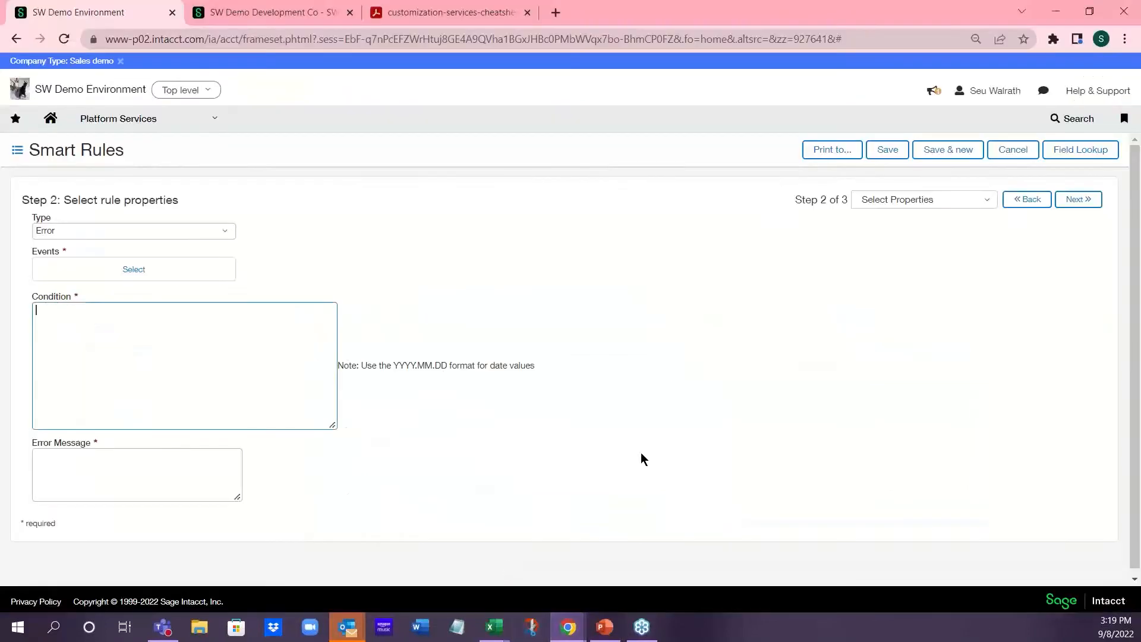
{"action": "left_click", "coordinate": [208, 123]}
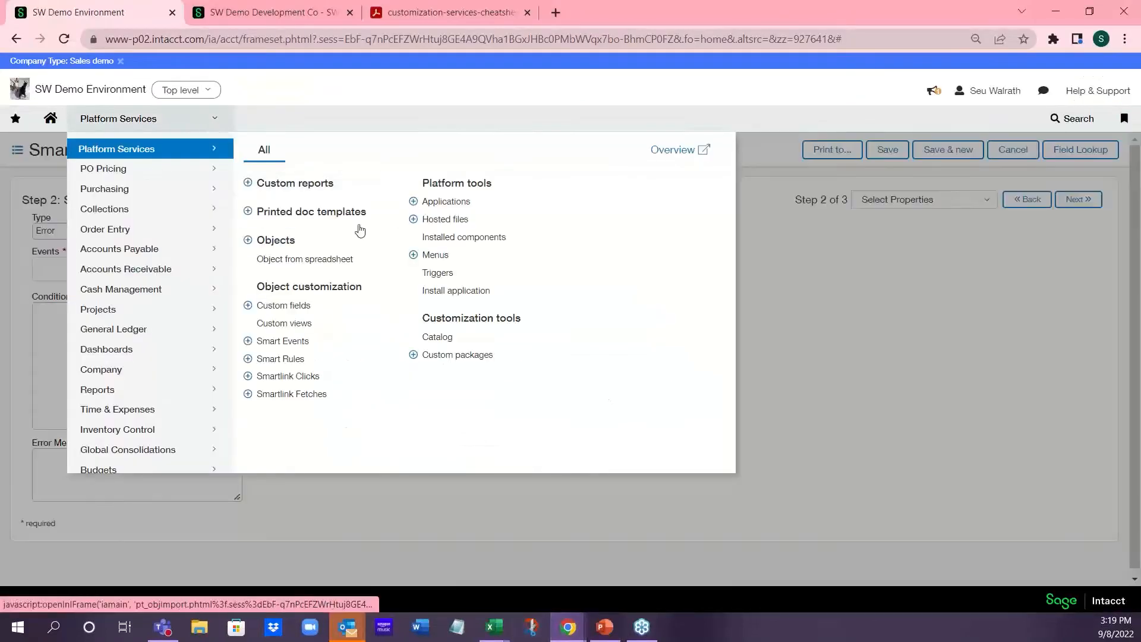
{"action": "left_click", "coordinate": [284, 360]}
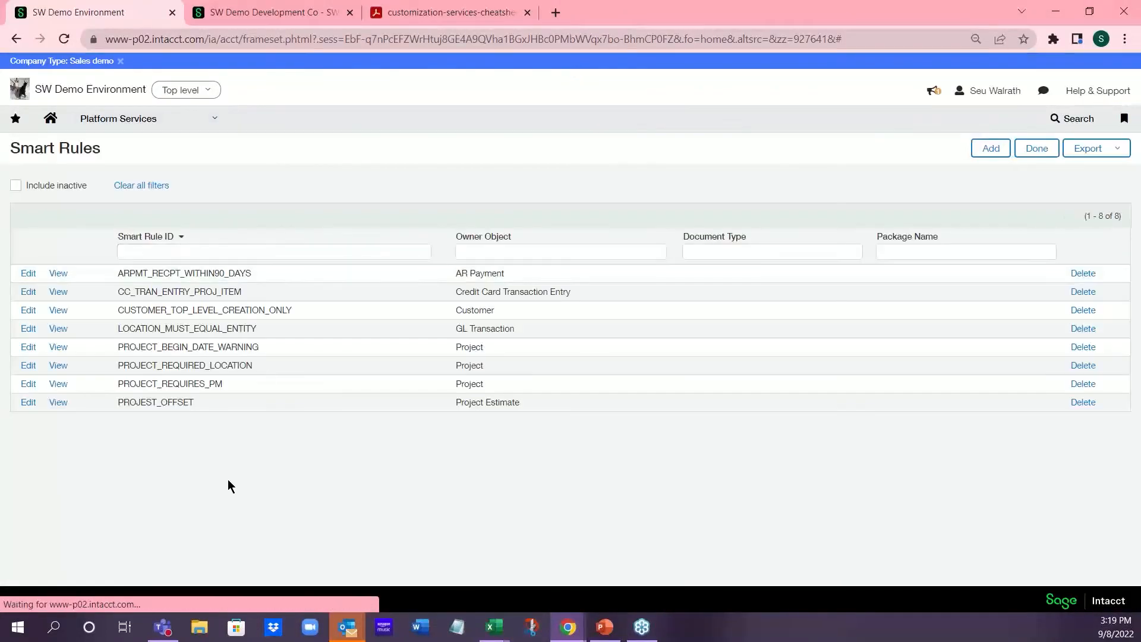
{"action": "left_click", "coordinate": [60, 274]}
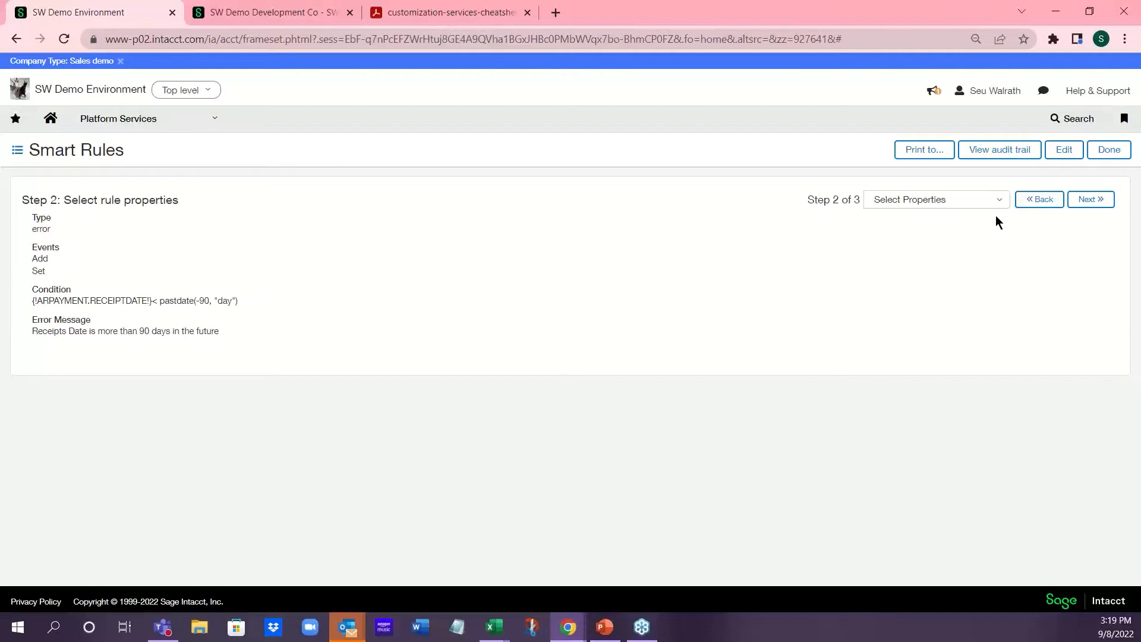
- Open the AR Payment rule for editing at its Select Properties step
{"action": "left_click", "coordinate": [1063, 152]}
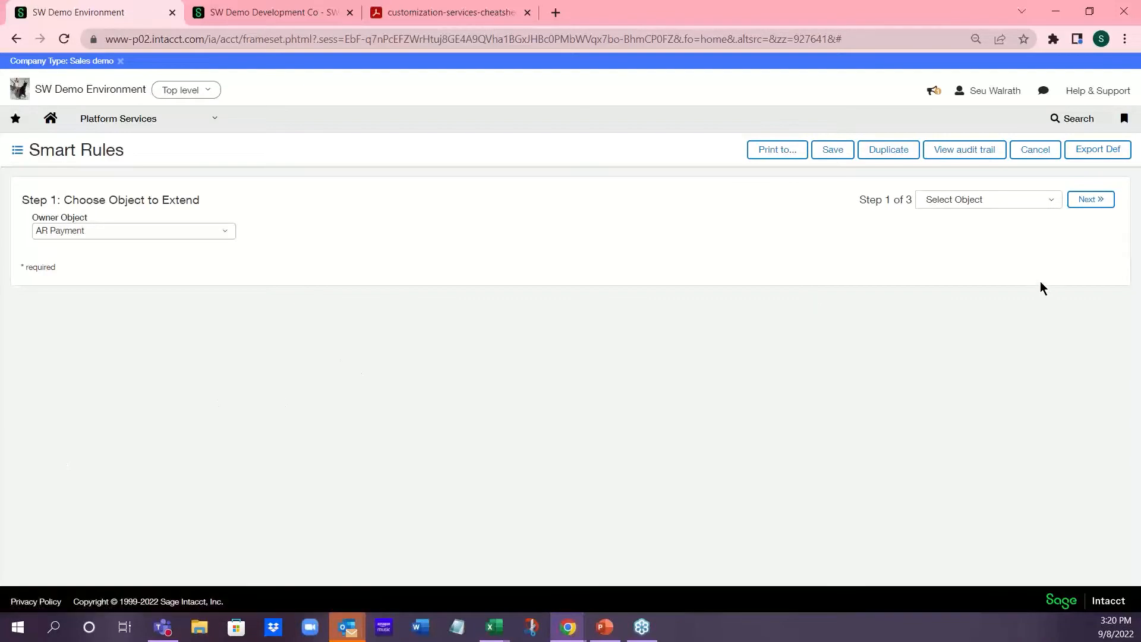
{"action": "left_click", "coordinate": [1048, 201]}
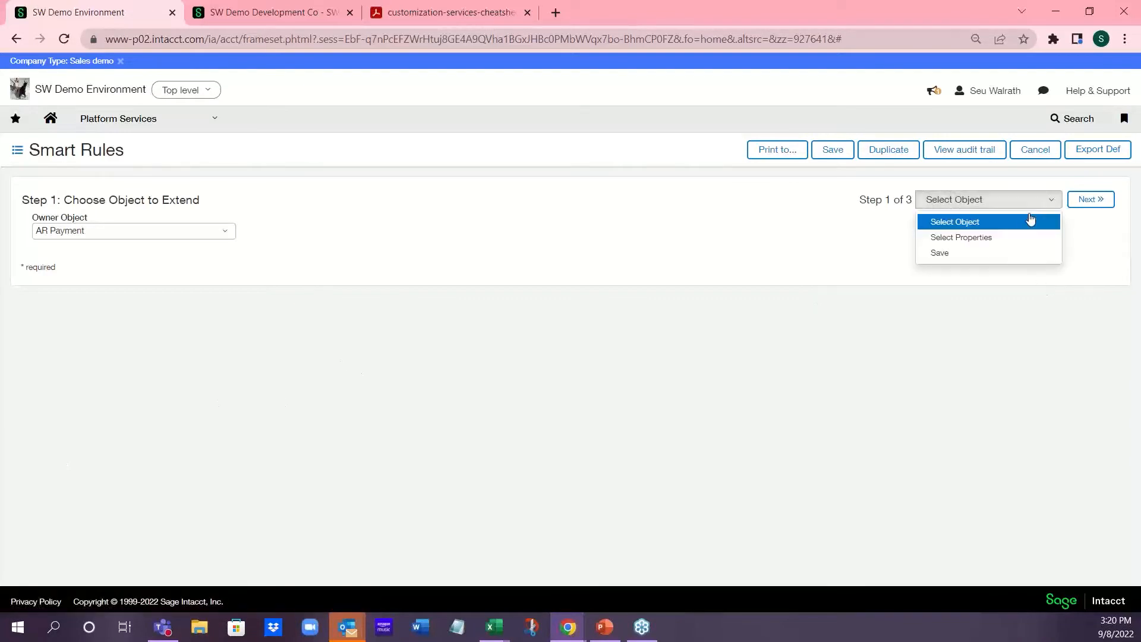
{"action": "left_click", "coordinate": [983, 239]}
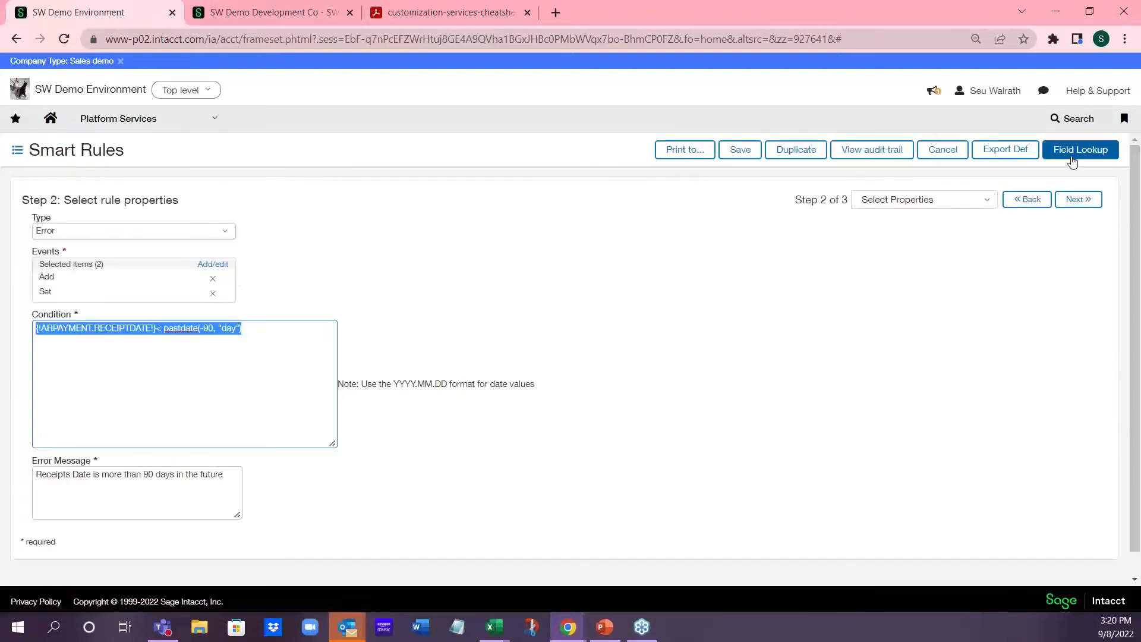
- Add blank lines below the rule's condition and open the field lookup in full size
{"action": "left_click", "coordinate": [249, 334]}
{"action": "key", "text": "Return"}
{"action": "key", "text": "Return"}
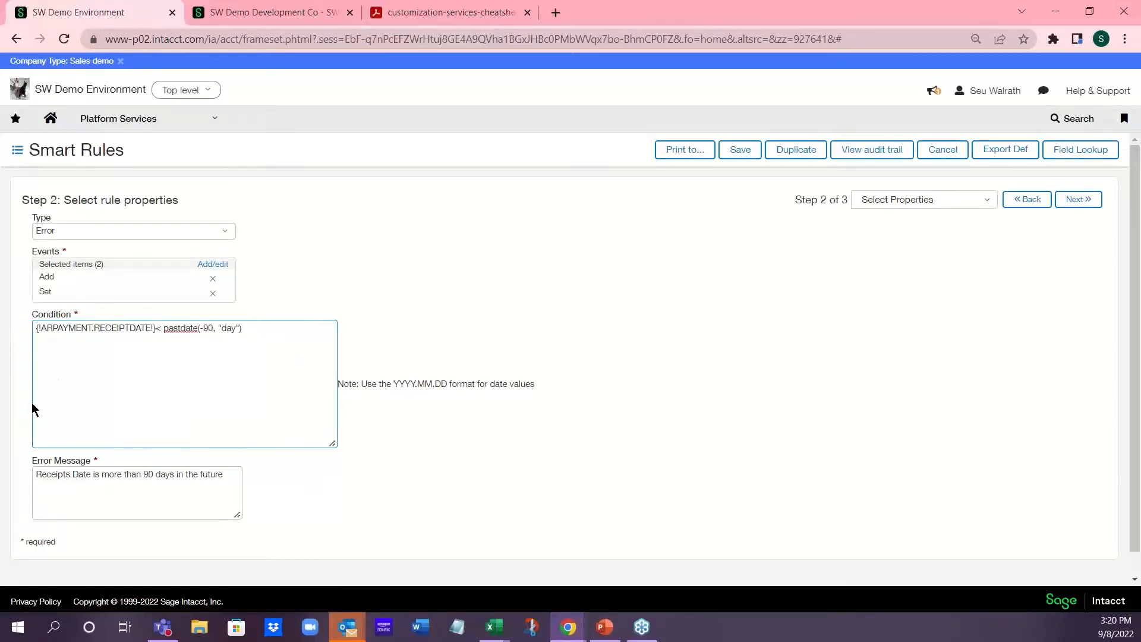
{"action": "left_click", "coordinate": [1080, 149]}
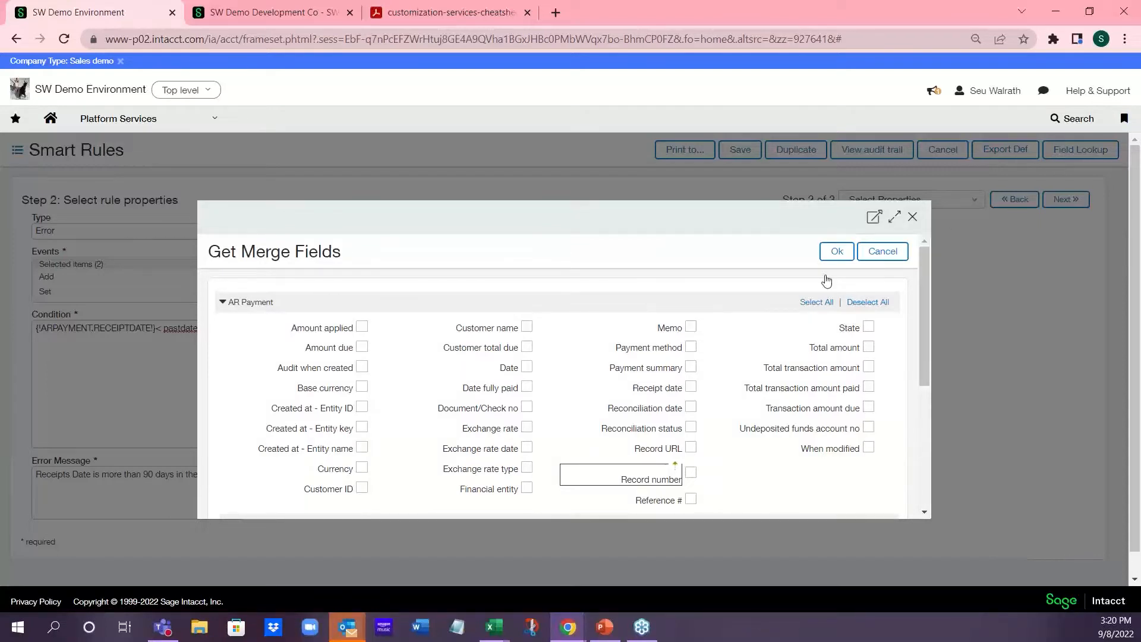
{"action": "left_click", "coordinate": [894, 216]}
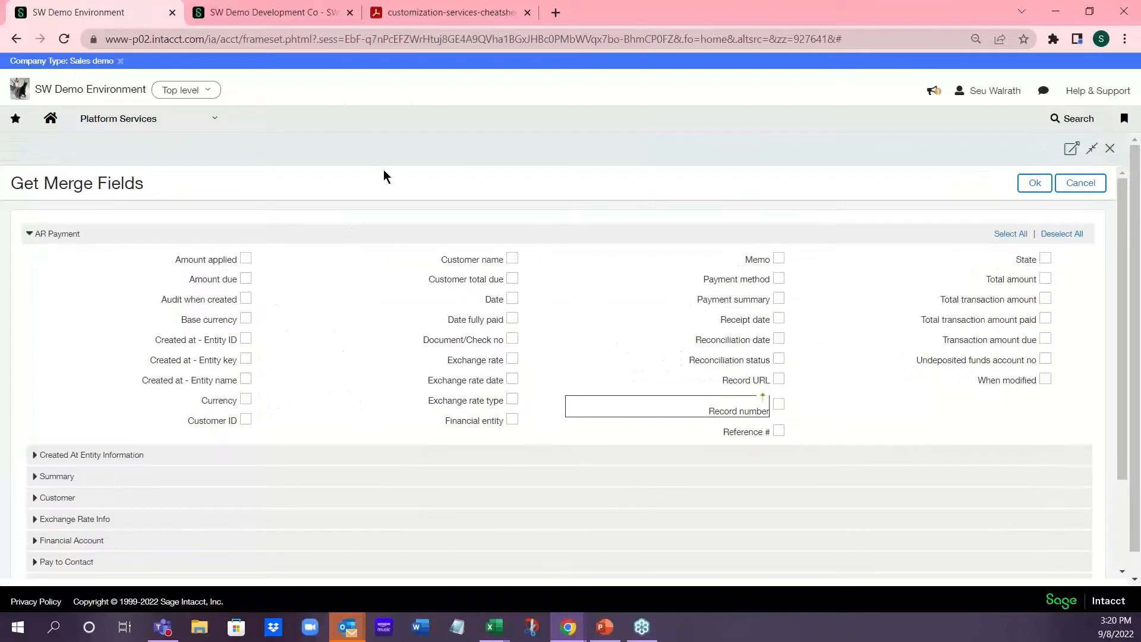
- Search the merge fields for "date" and examine the nested Created At Entity Information, Parent Location and Ship to Contact fields
{"action": "key", "text": "ctrl+f"}
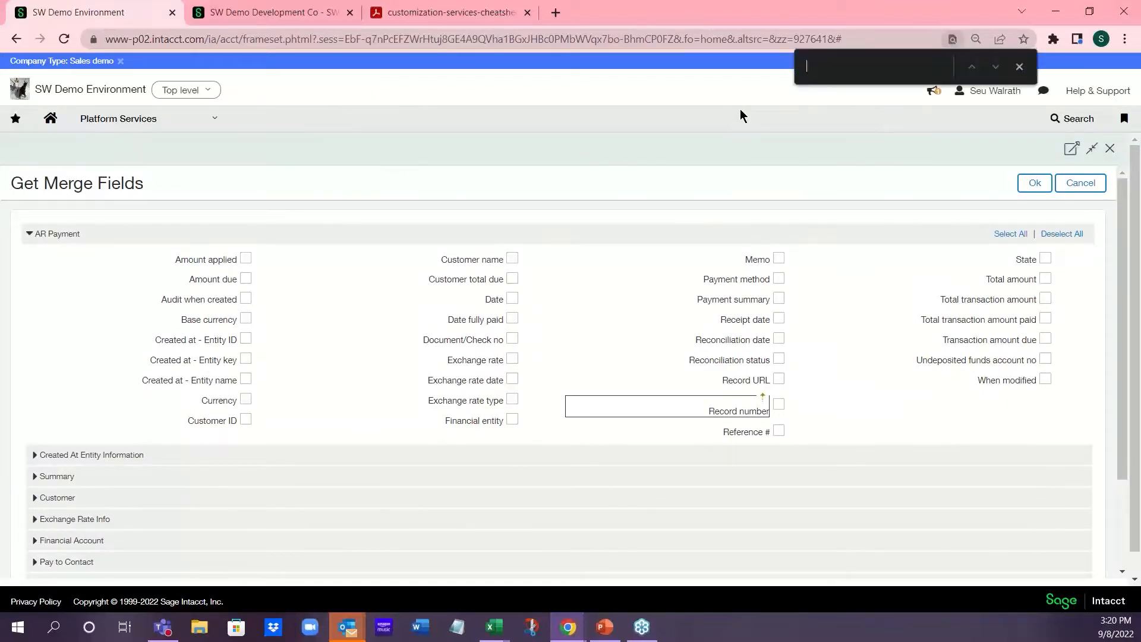
{"action": "type", "text": "date"}
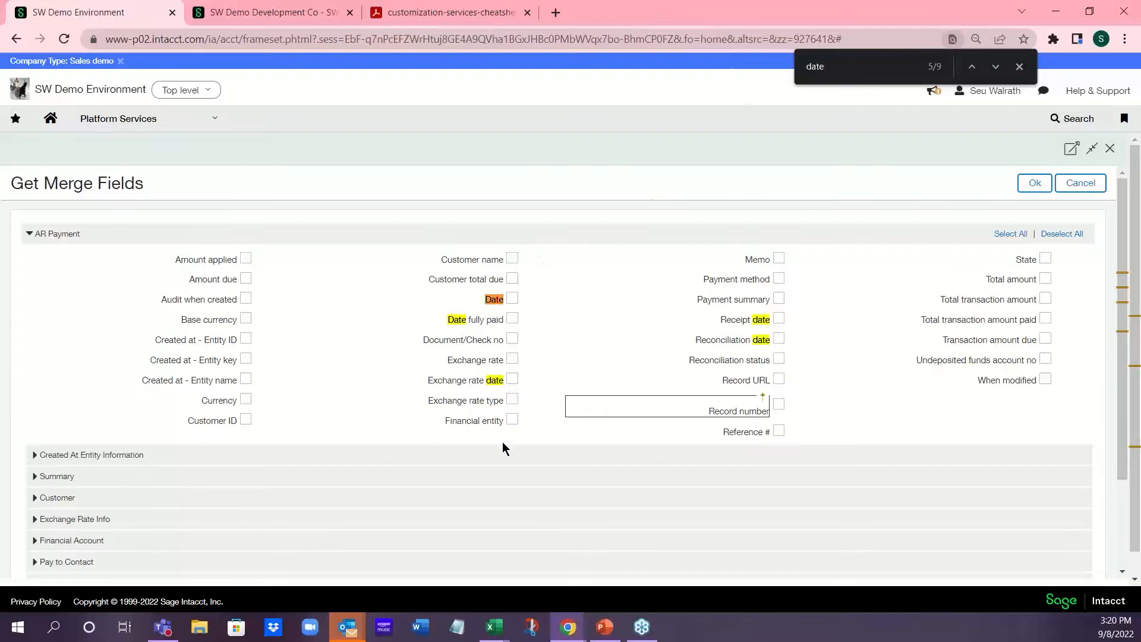
{"action": "left_click", "coordinate": [35, 456]}
{"action": "scroll", "coordinate": [395, 342], "scroll_direction": "down", "scroll_amount": 2}
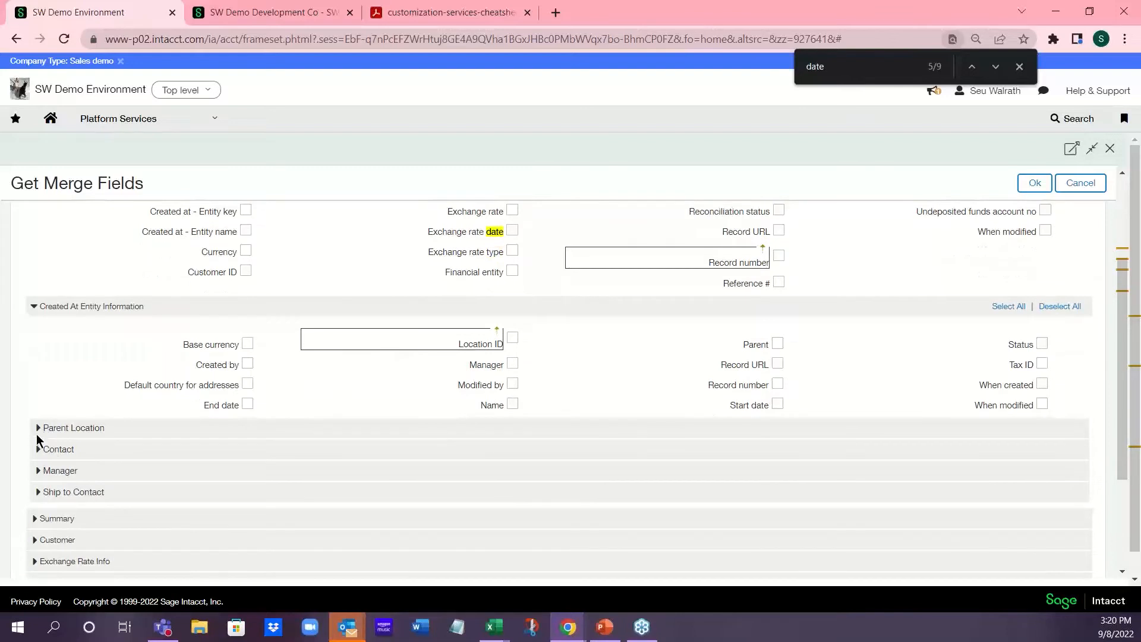
{"action": "left_click", "coordinate": [38, 428]}
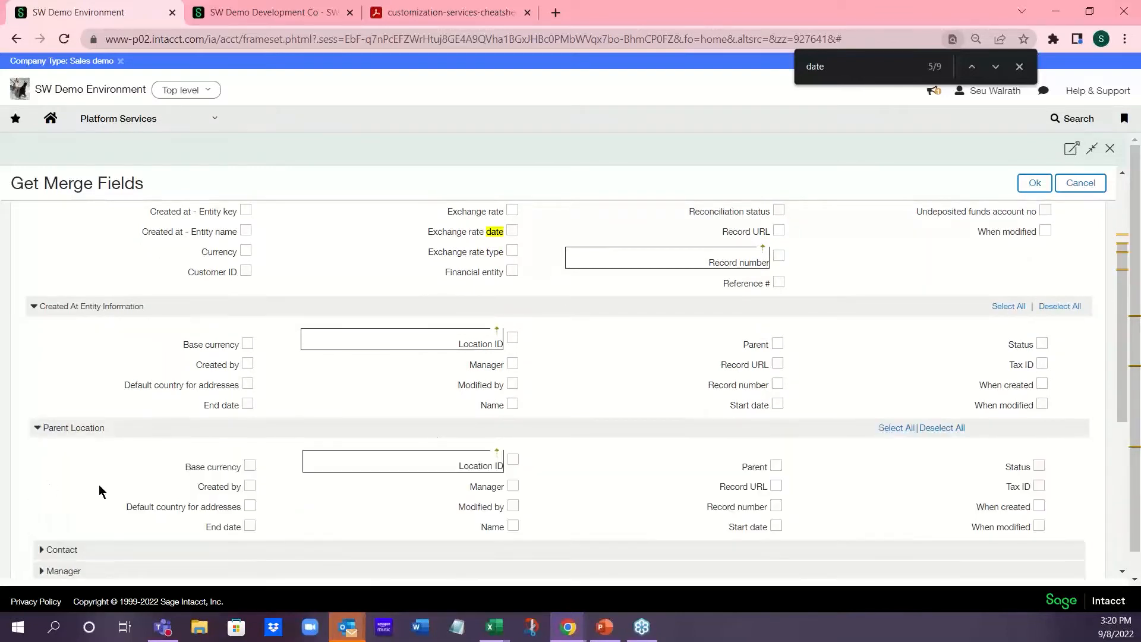
{"action": "scroll", "coordinate": [435, 433], "scroll_direction": "down", "scroll_amount": 2}
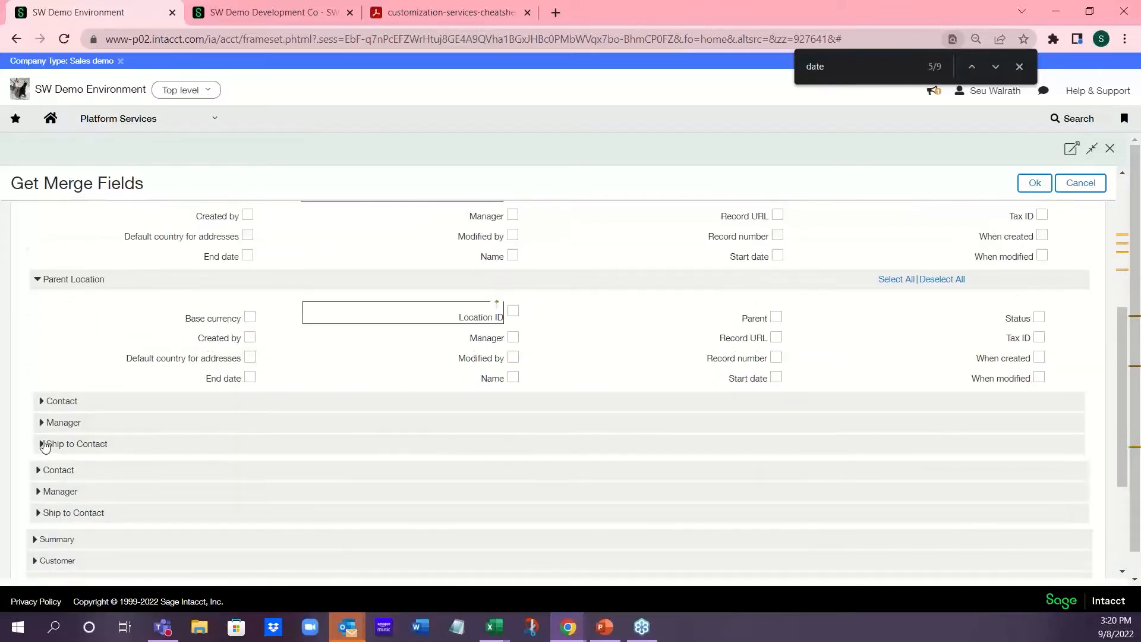
{"action": "left_click", "coordinate": [41, 444]}
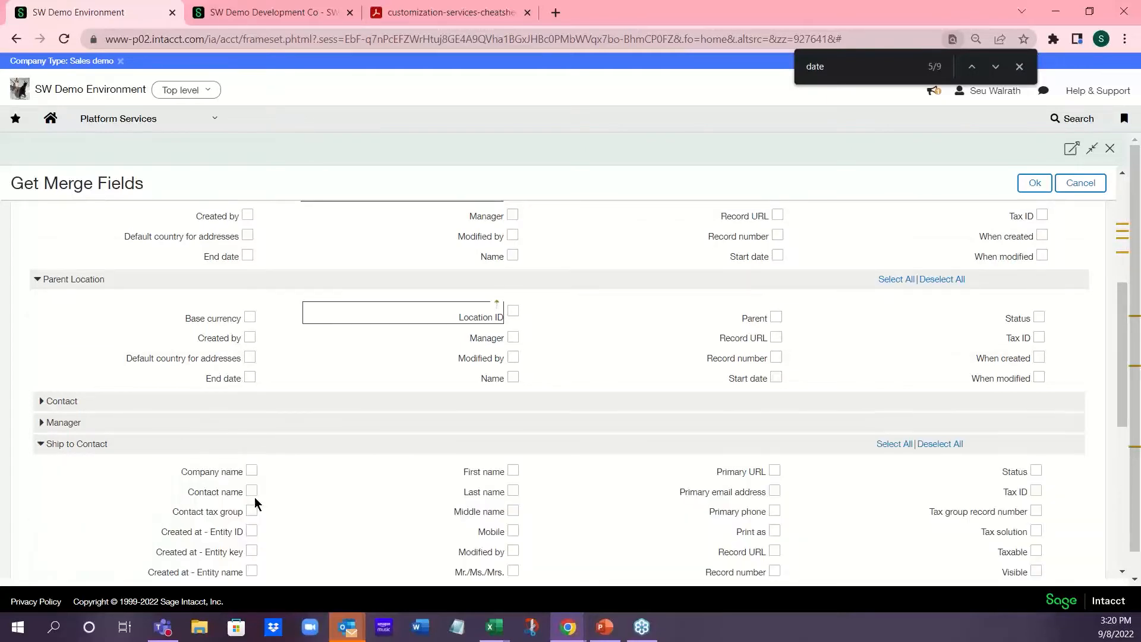
{"action": "scroll", "coordinate": [254, 503], "scroll_direction": "down", "scroll_amount": 3}
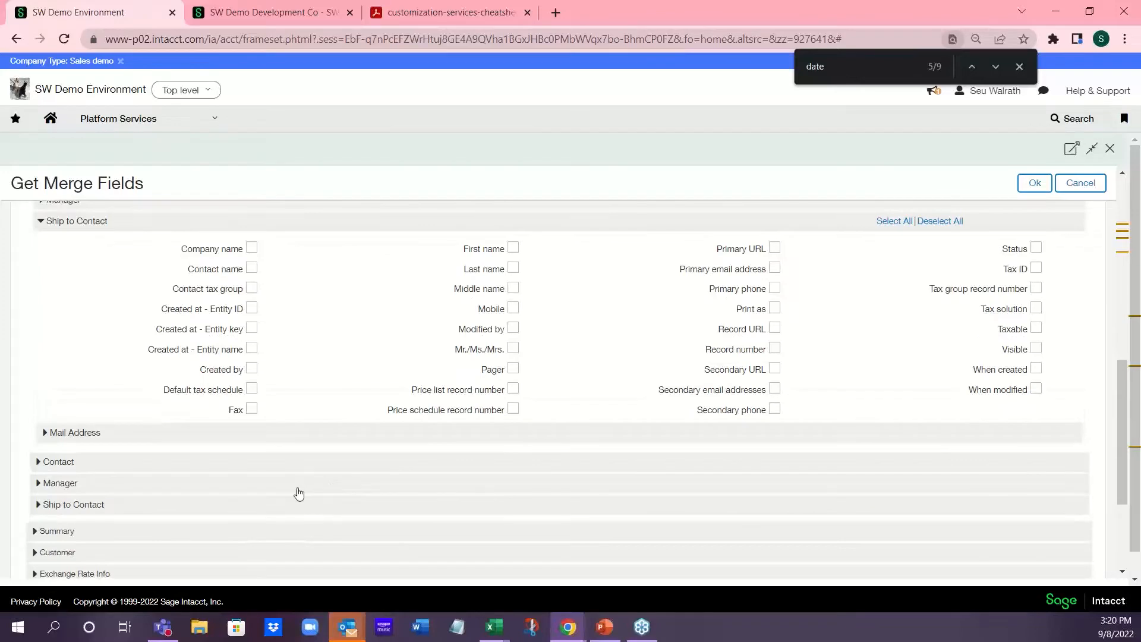
{"action": "scroll", "coordinate": [286, 488], "scroll_direction": "down", "scroll_amount": 2}
{"action": "scroll", "coordinate": [141, 514], "scroll_direction": "up", "scroll_amount": 5}
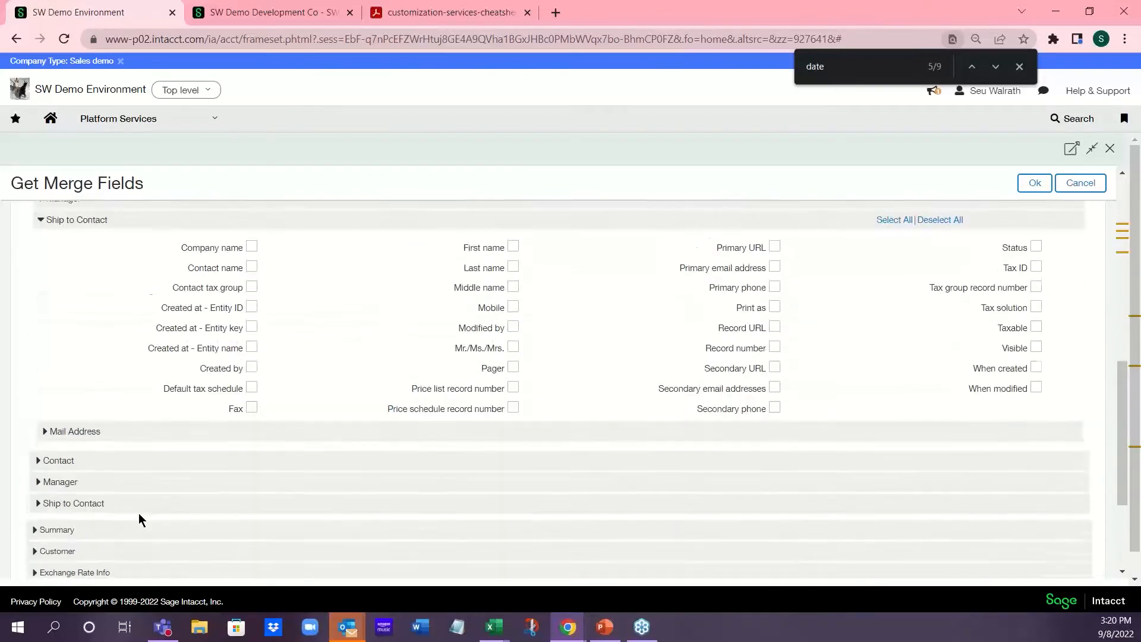
{"action": "scroll", "coordinate": [141, 513], "scroll_direction": "up", "scroll_amount": 4}
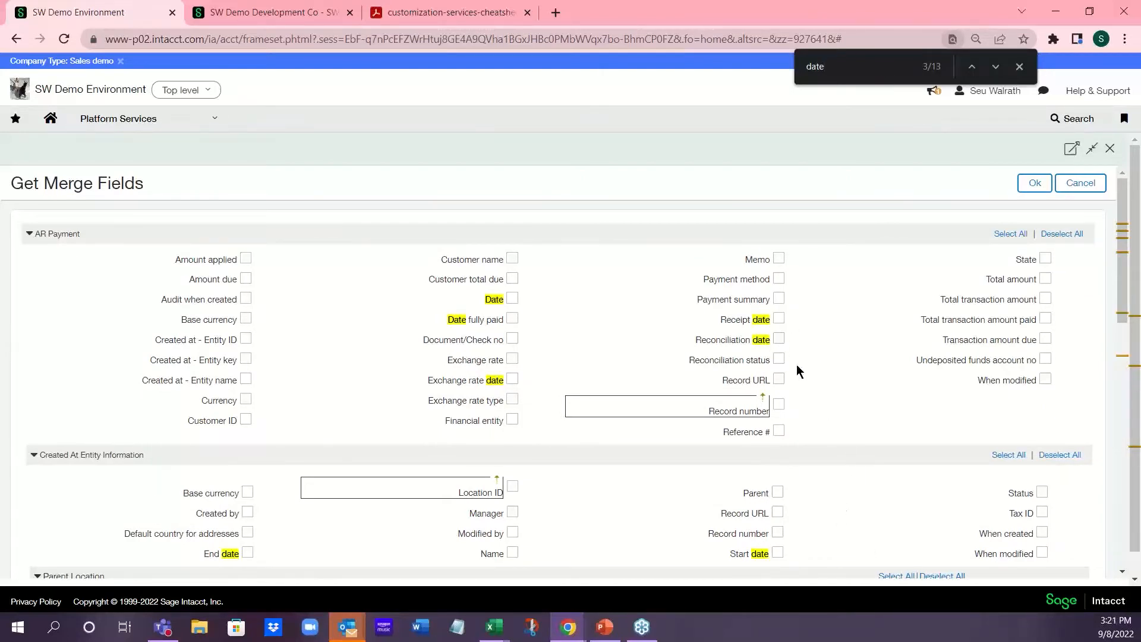
- Insert the Date, Receipt date, Reconciliation date and Record URL merge fields below the existing condition
{"action": "left_click", "coordinate": [781, 319]}
{"action": "left_click", "coordinate": [779, 382]}
{"action": "left_click", "coordinate": [1022, 183]}
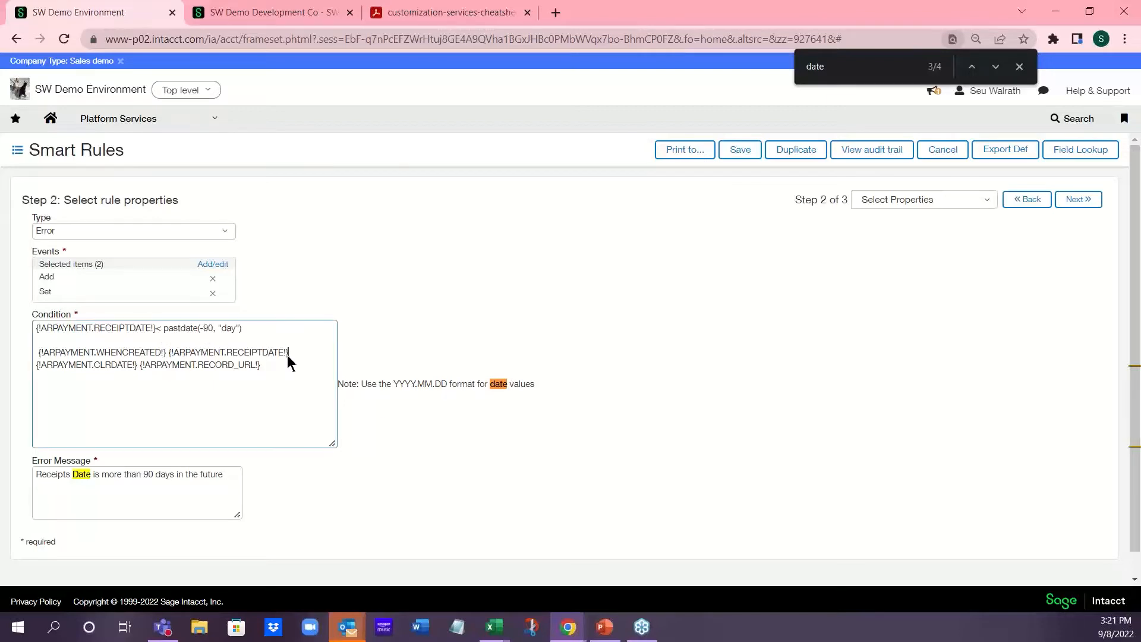
- Move the inserted {!ARPAYMENT.RECEIPTDATE!} field to the start of the condition in place of the original, and delete the other inserted fields
{"action": "left_click_drag", "start_coordinate": [286, 361], "coordinate": [18, 328]}
{"action": "key", "text": "BackSpace"}
{"action": "type", "text": "{!ARPAYMENT.RECEIPTDATE!}"}
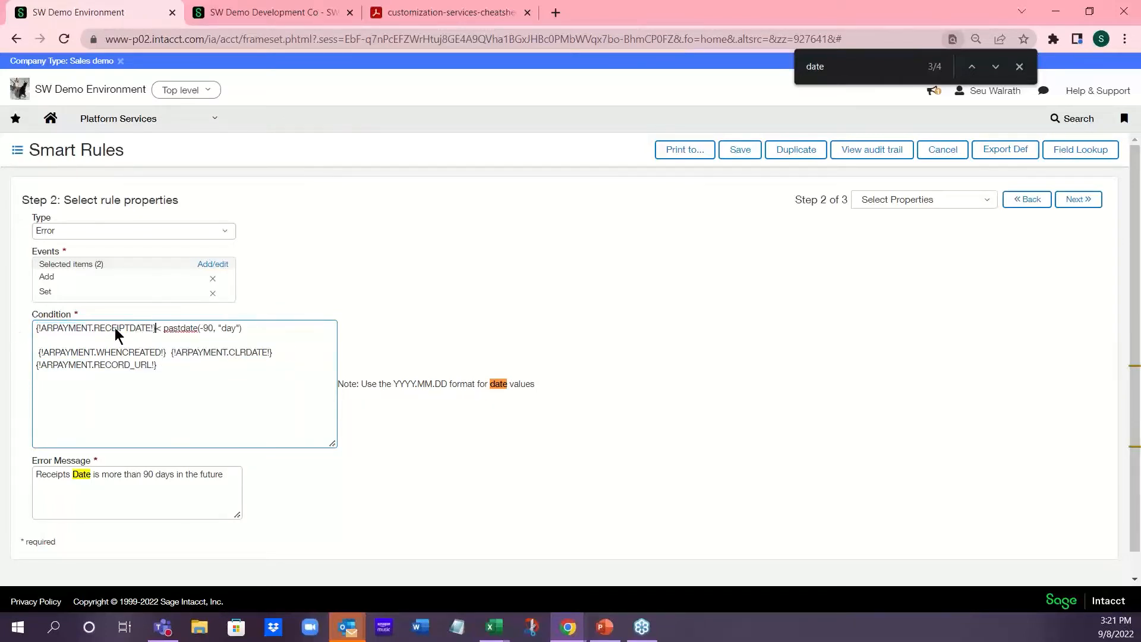
{"action": "left_click_drag", "start_coordinate": [180, 376], "coordinate": [19, 359]}
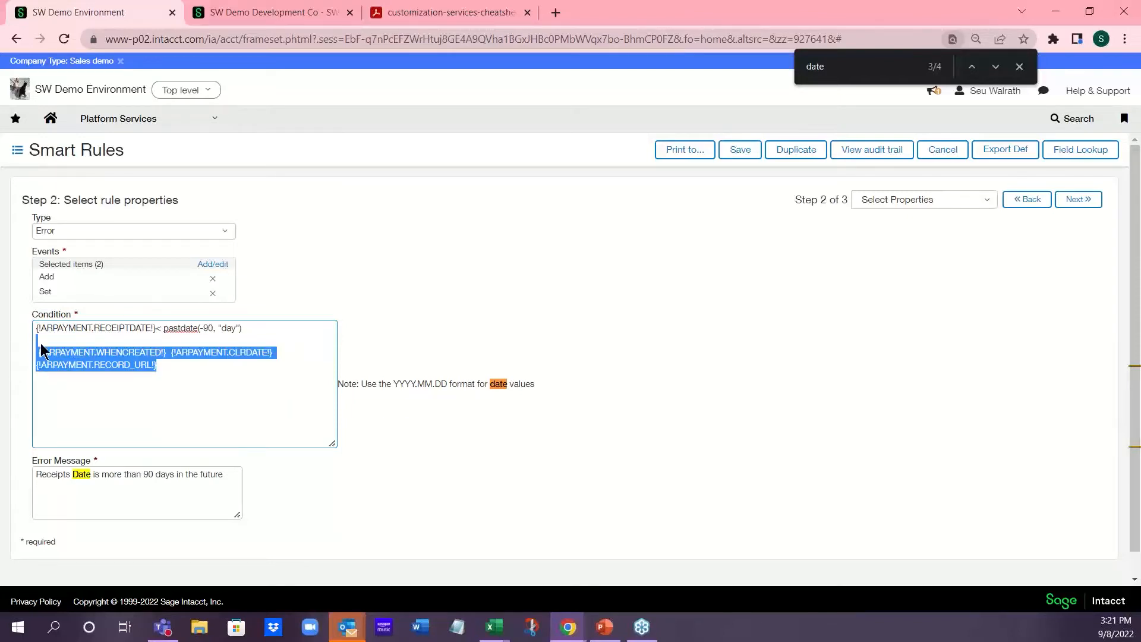
{"action": "key", "text": "BackSpace"}
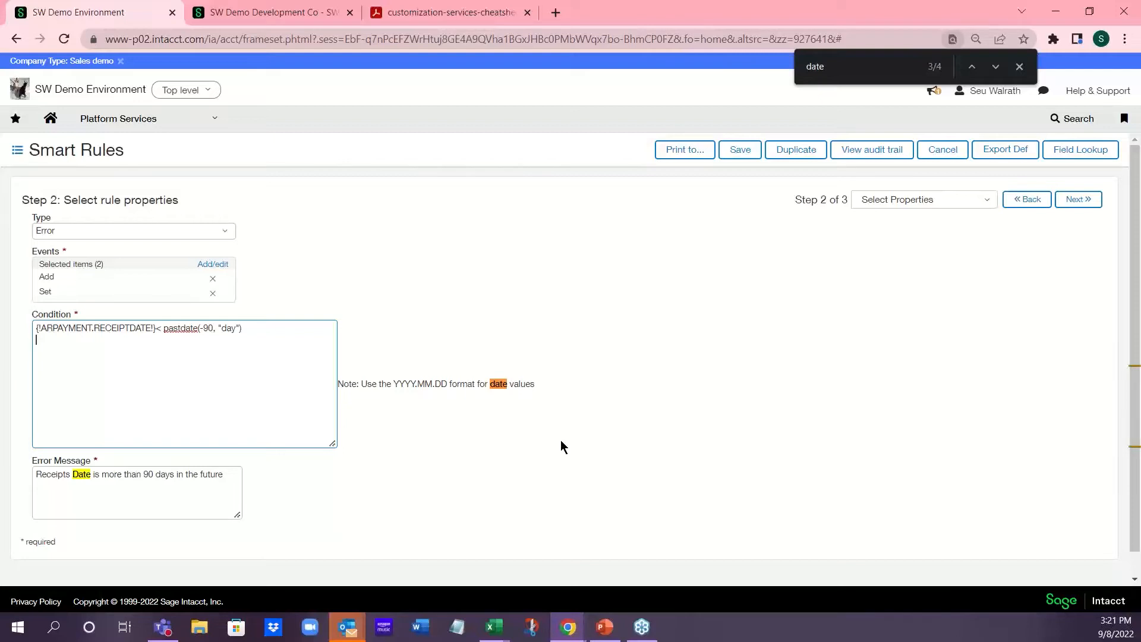
- Review the rule's error message and deployment options, and leave the rule without saving
{"action": "left_click", "coordinate": [66, 506]}
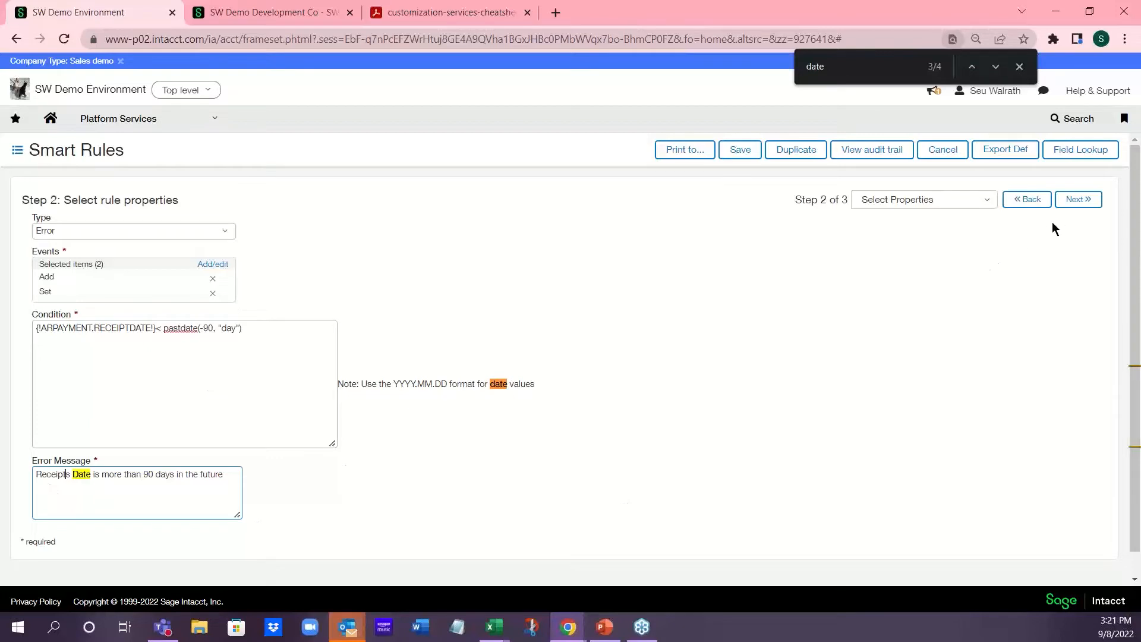
{"action": "left_click", "coordinate": [1087, 201]}
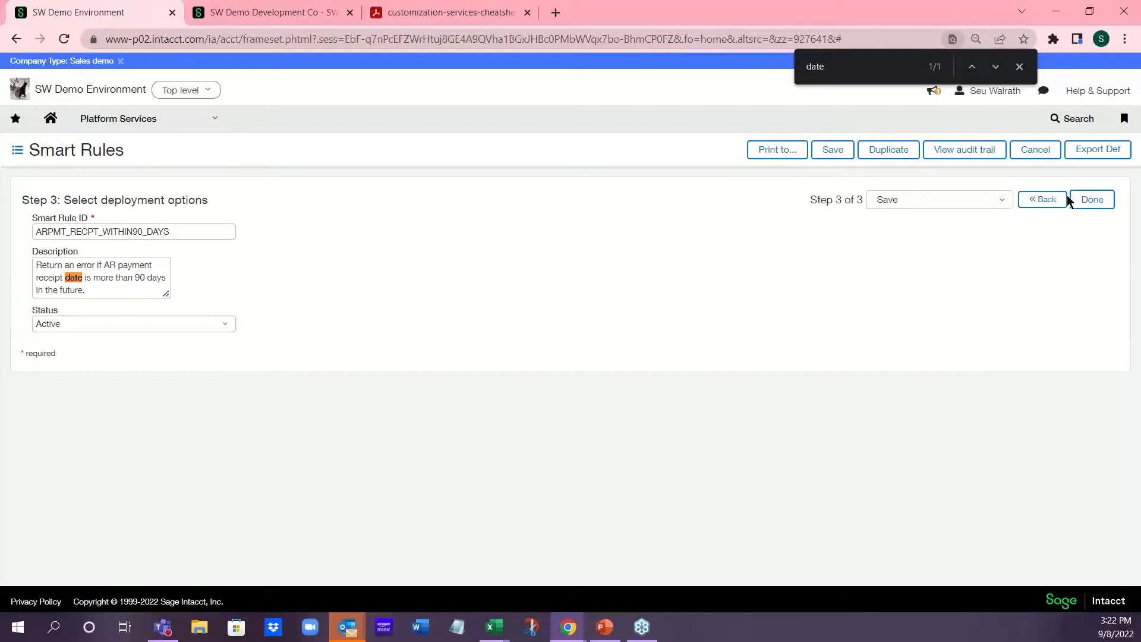
{"action": "left_click", "coordinate": [1035, 149]}
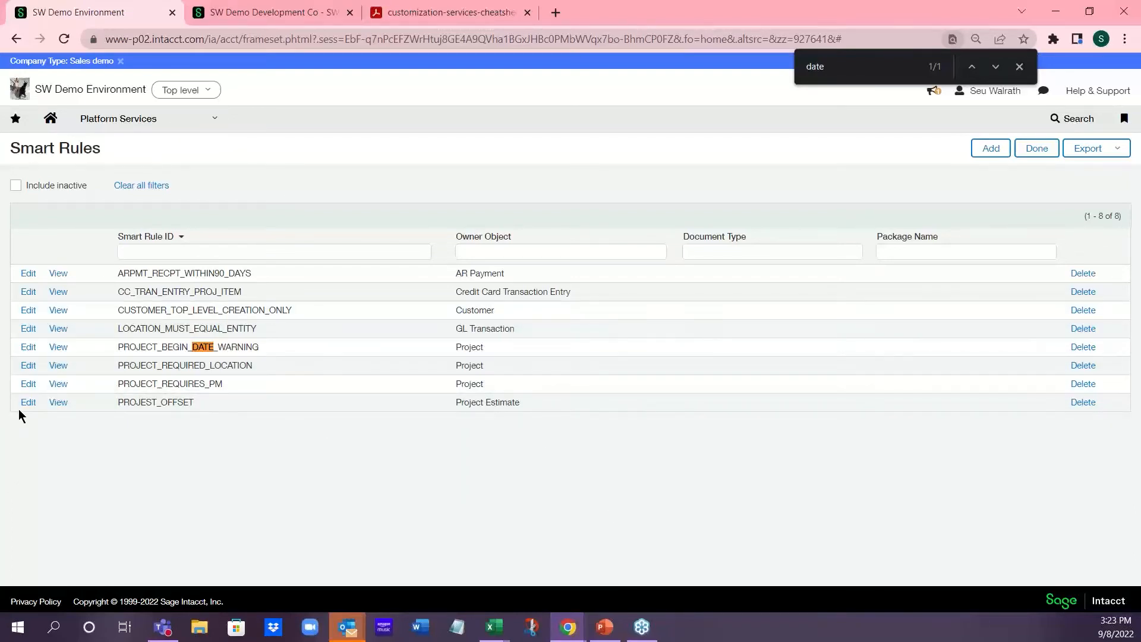
- Include inactive rules in the Smart Rules list
{"action": "left_click", "coordinate": [16, 186]}
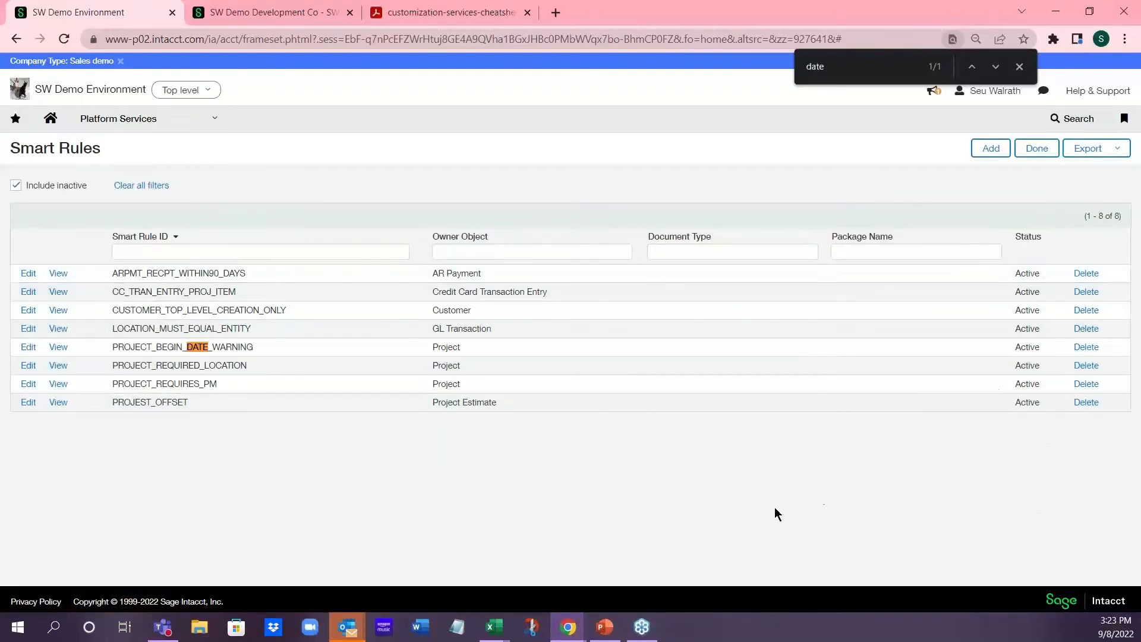
- Set the PROJEST_OFFSET smart rule's status to Inactive in its deployment options and save the rule
{"action": "left_click", "coordinate": [29, 403]}
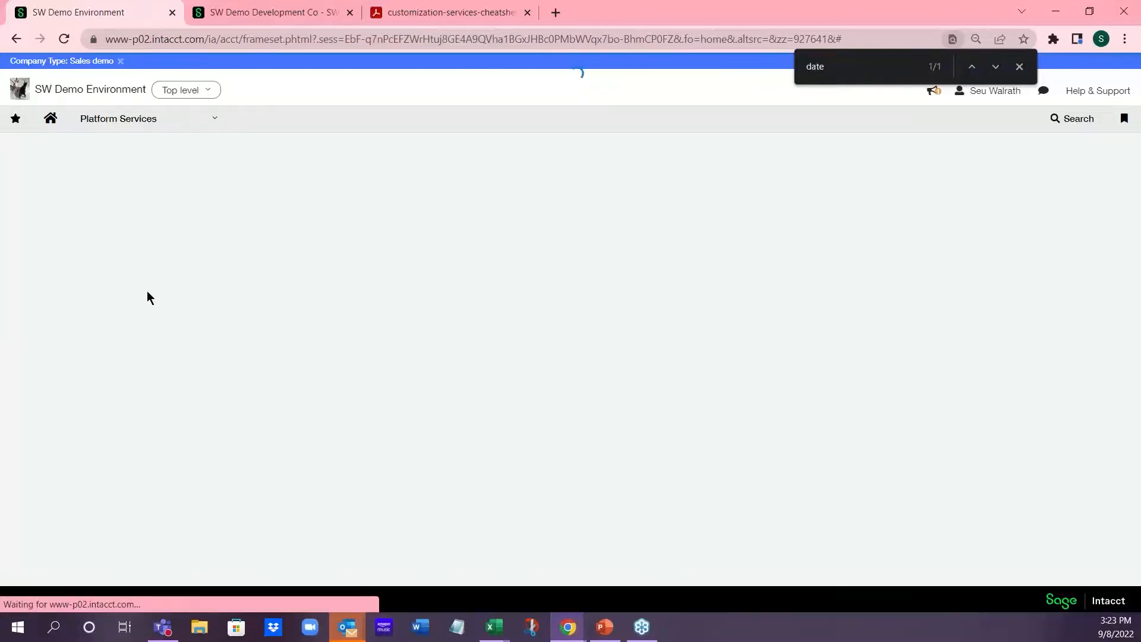
{"action": "left_click", "coordinate": [1048, 199]}
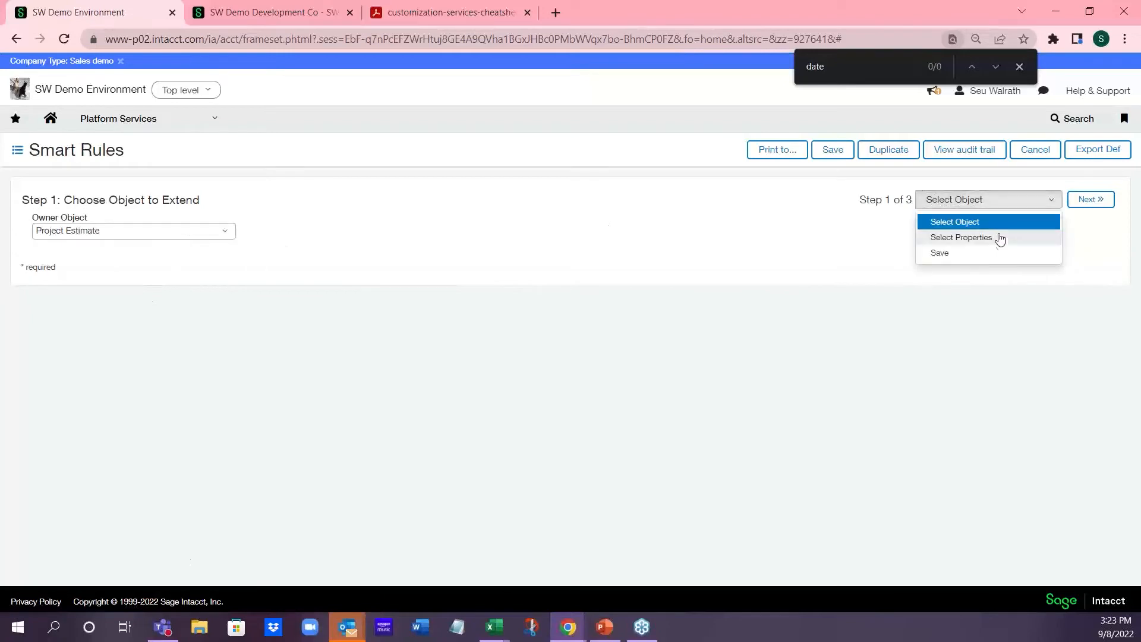
{"action": "left_click", "coordinate": [996, 254]}
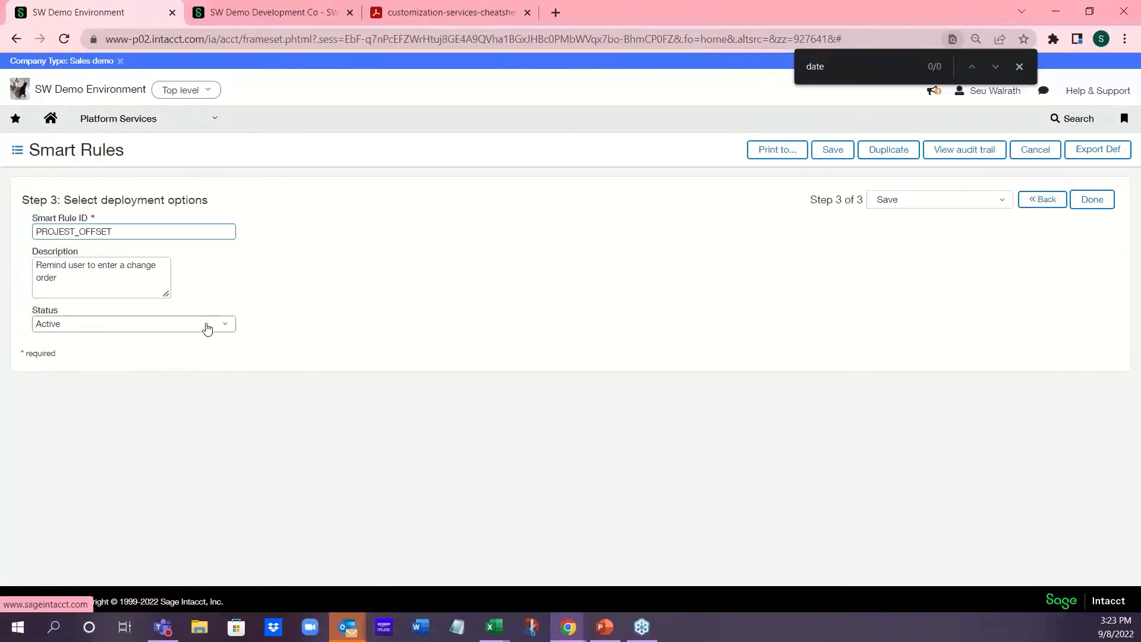
{"action": "left_click", "coordinate": [228, 329]}
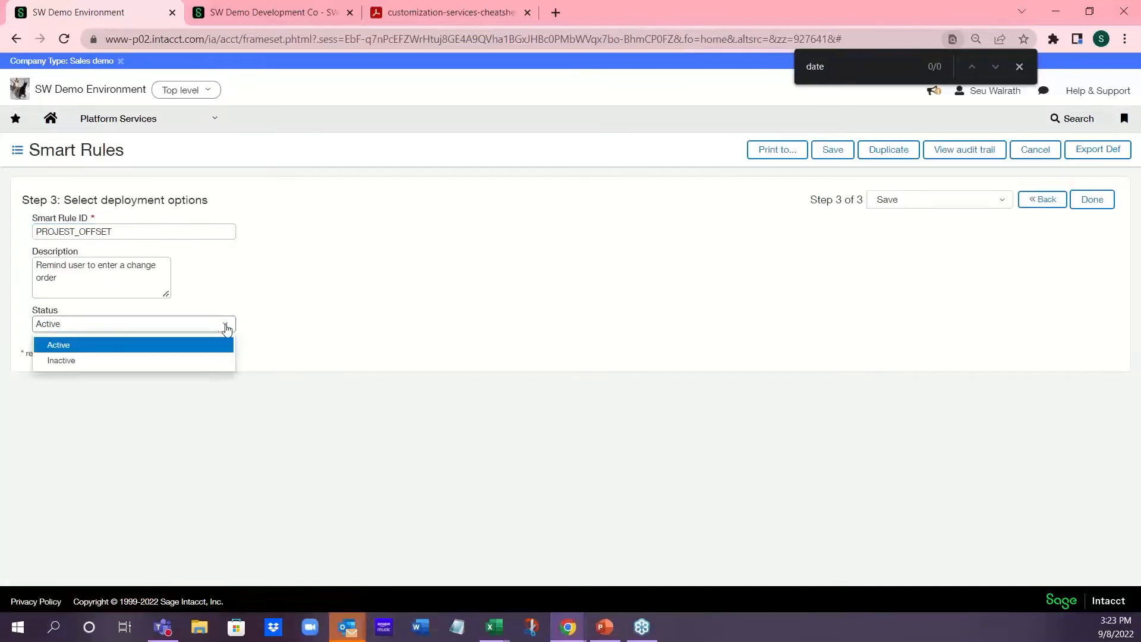
{"action": "left_click", "coordinate": [175, 362]}
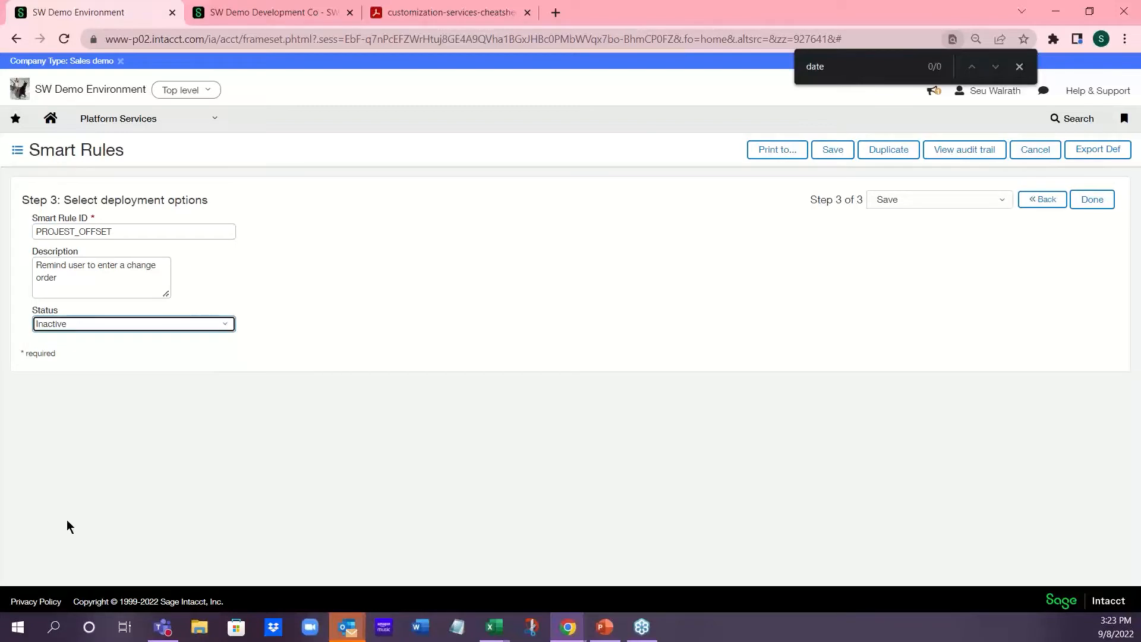
{"action": "left_click", "coordinate": [831, 152]}
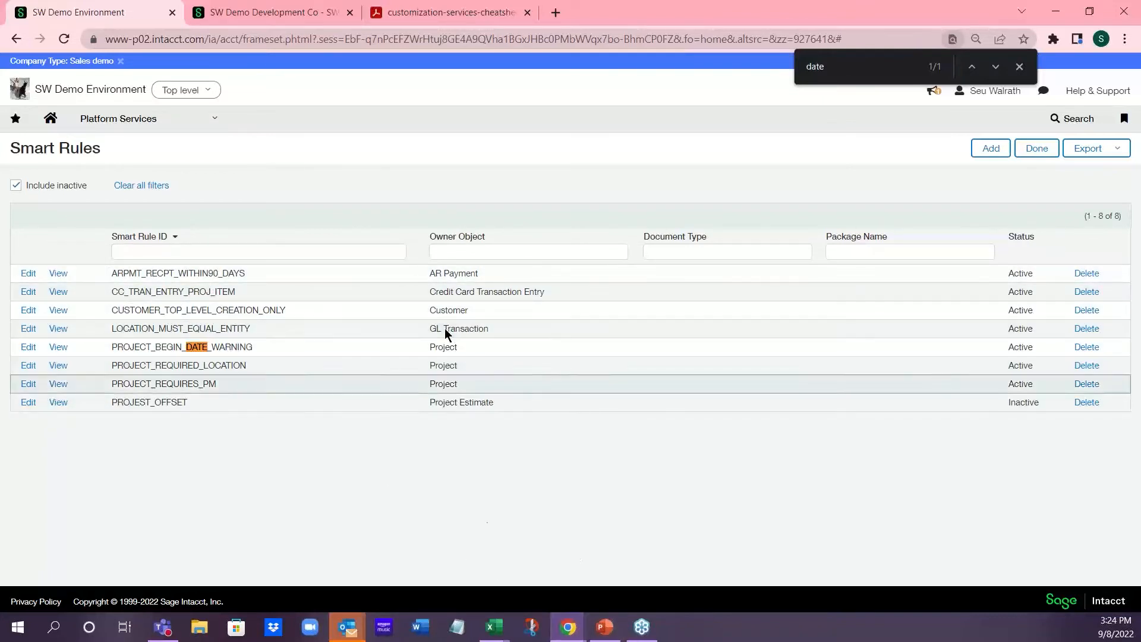
- Switch to the PowerPoint presentation and show slide 7, "Error vs Warning", to compare smart rule errors with warnings
{"action": "left_click", "coordinate": [607, 634]}
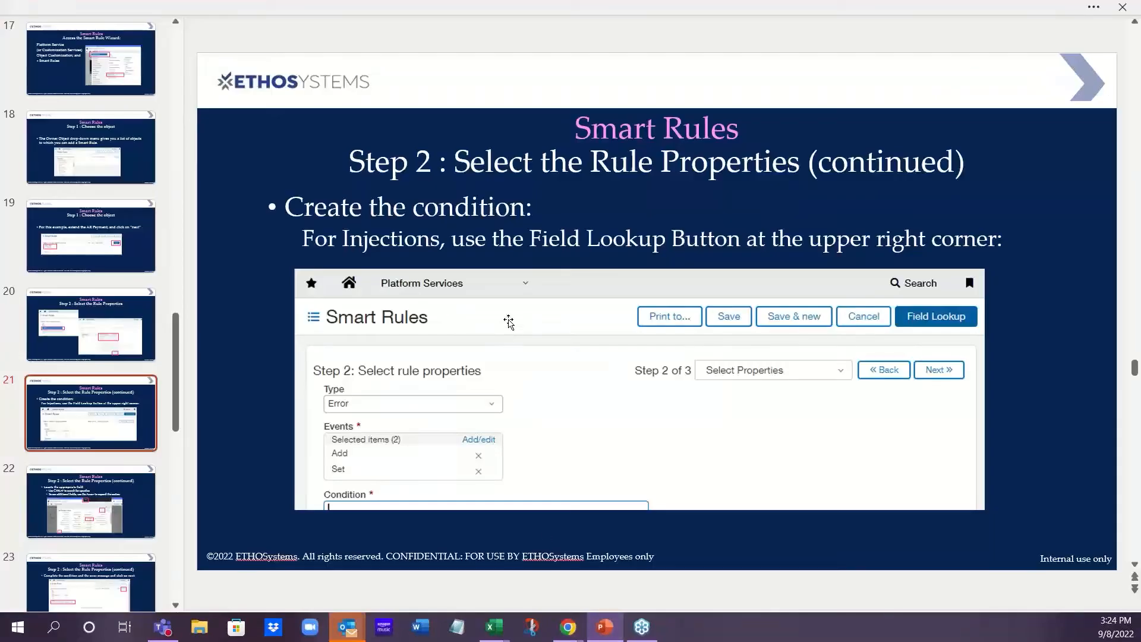
{"action": "scroll", "coordinate": [522, 338], "scroll_direction": "up", "scroll_amount": 7}
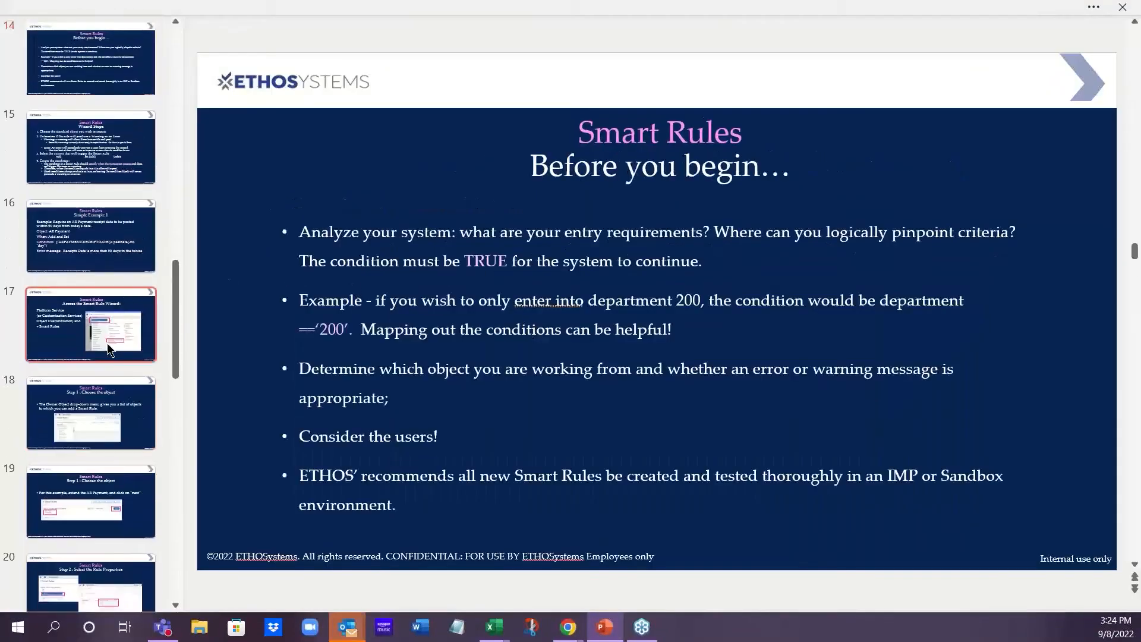
{"action": "scroll", "coordinate": [119, 380], "scroll_direction": "up", "scroll_amount": 5}
{"action": "scroll", "coordinate": [102, 348], "scroll_direction": "up", "scroll_amount": 5}
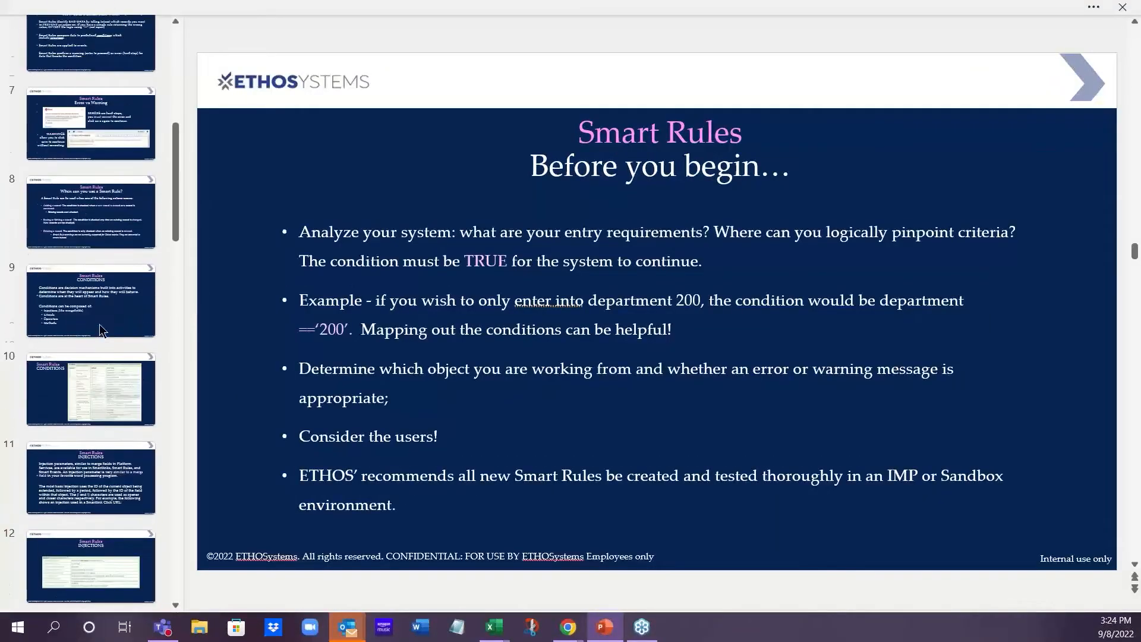
{"action": "left_click", "coordinate": [91, 294]}
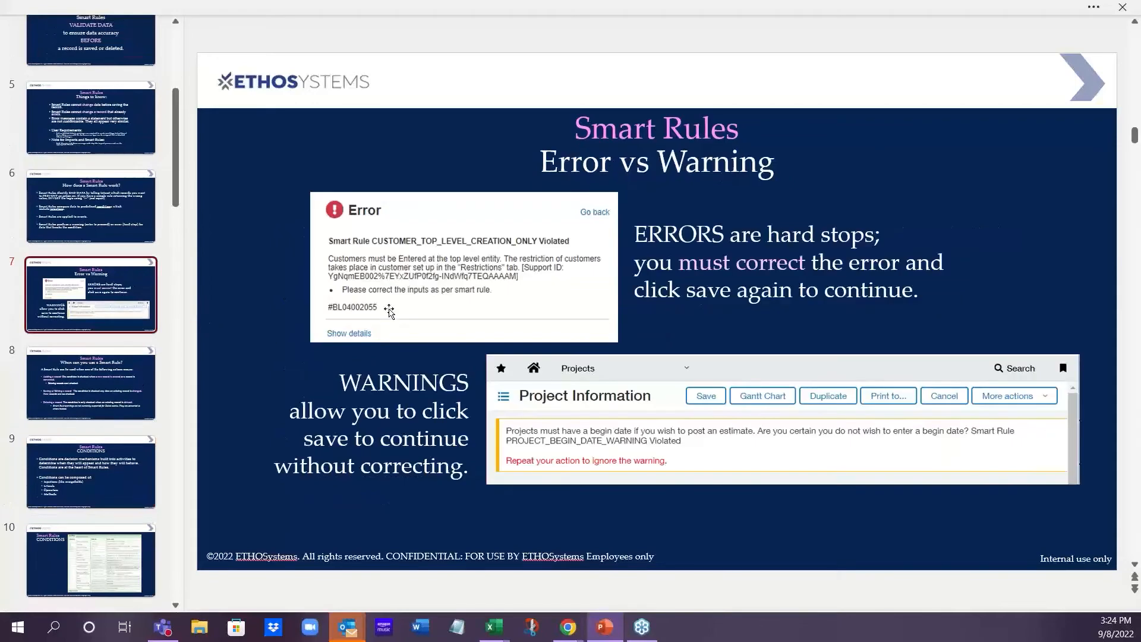